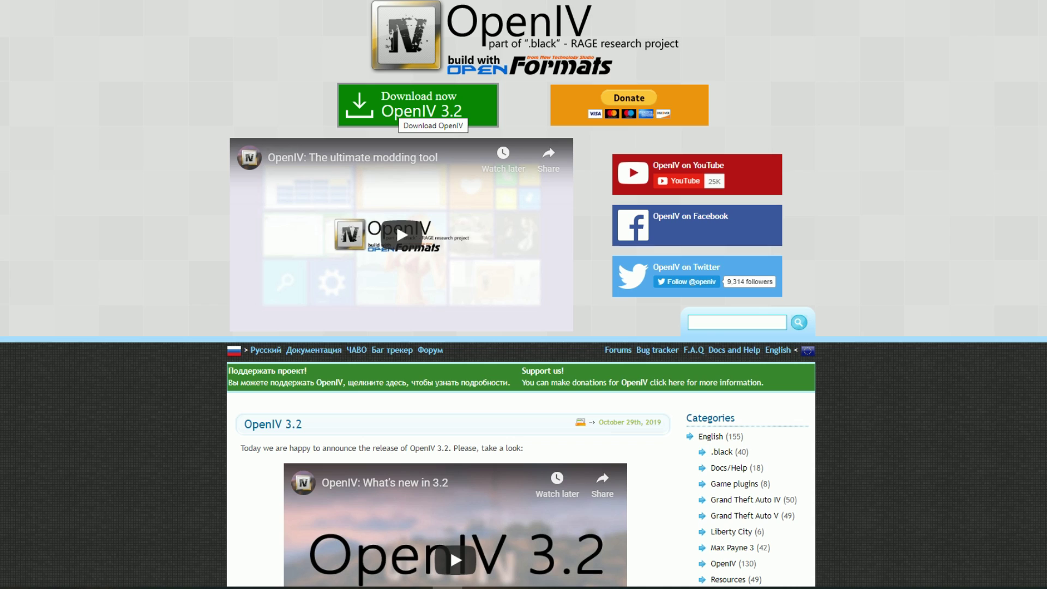
# Step: Download the OpenIV 3.2 installer from the website and confirm saving the file
pyautogui.click(431, 111)
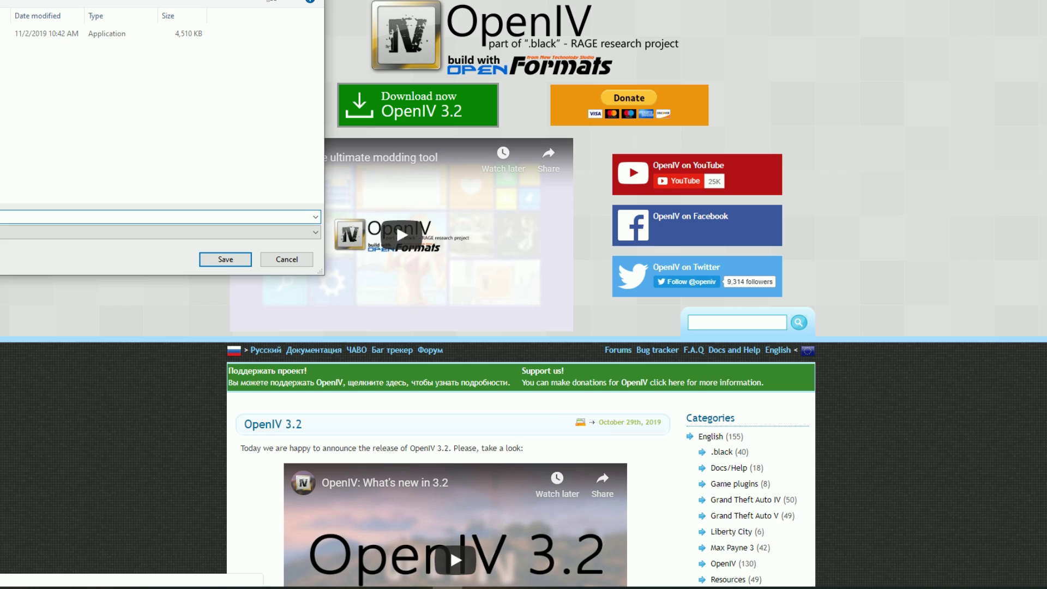
pyautogui.press('Escape')
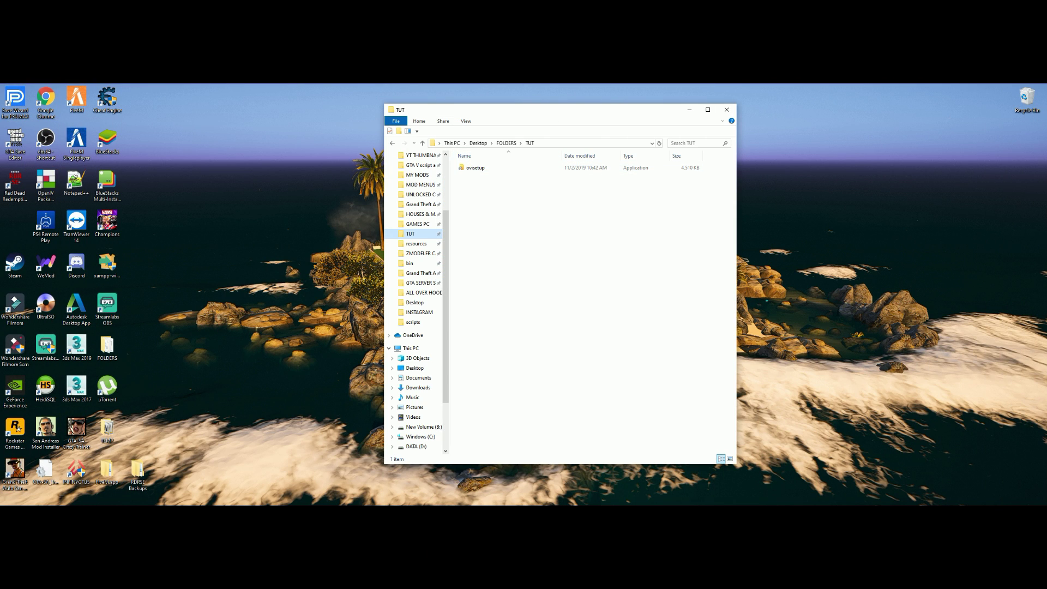
# Step: Run the ovisetup installer from the TUT folder
pyautogui.moveTo(537, 109); pyautogui.dragTo(429, 114)
pyautogui.click(365, 171)
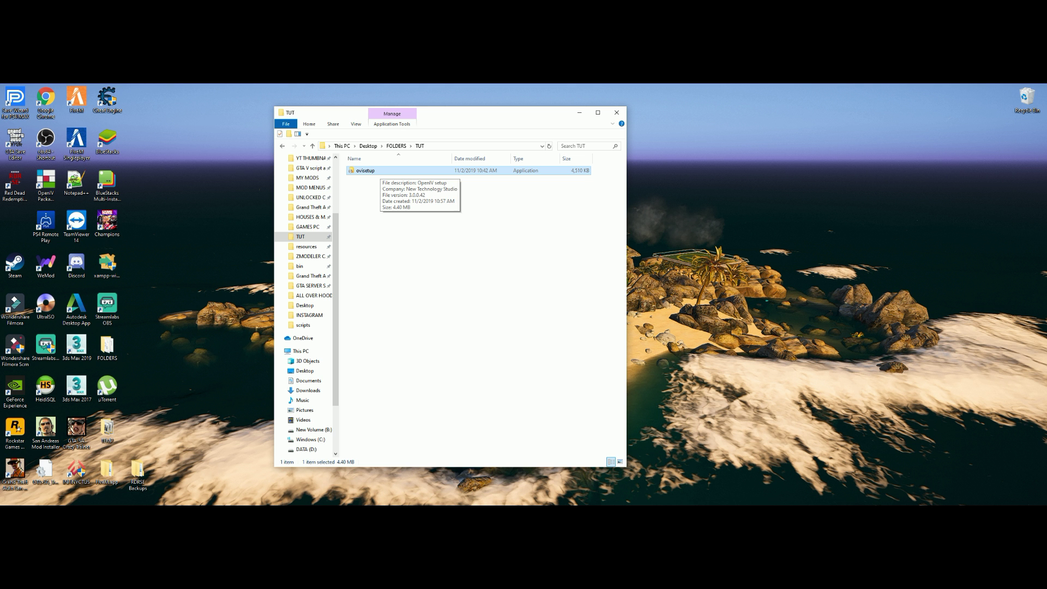
pyautogui.press('Return')
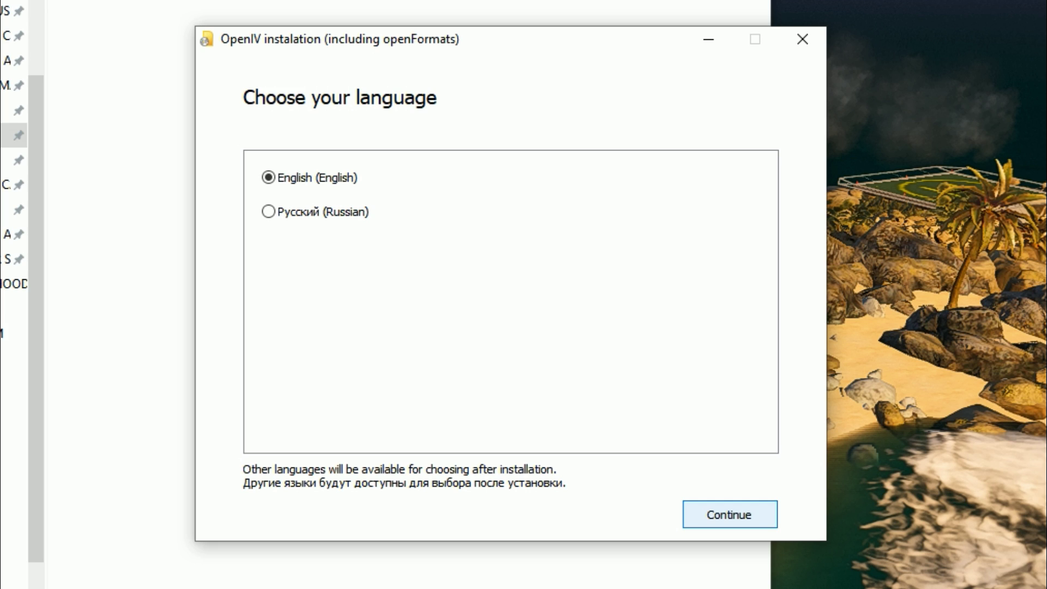
# Step: Continue with English, then tick 'I accept the terms of this agreement'
pyautogui.click(729, 515)
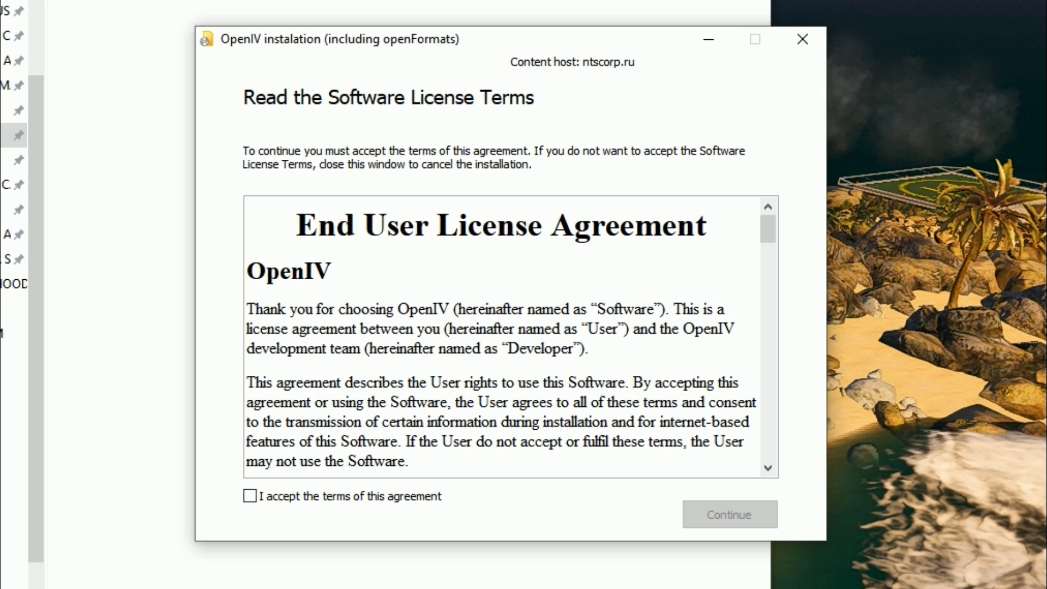
pyautogui.moveTo(768, 229); pyautogui.dragTo(768, 445)
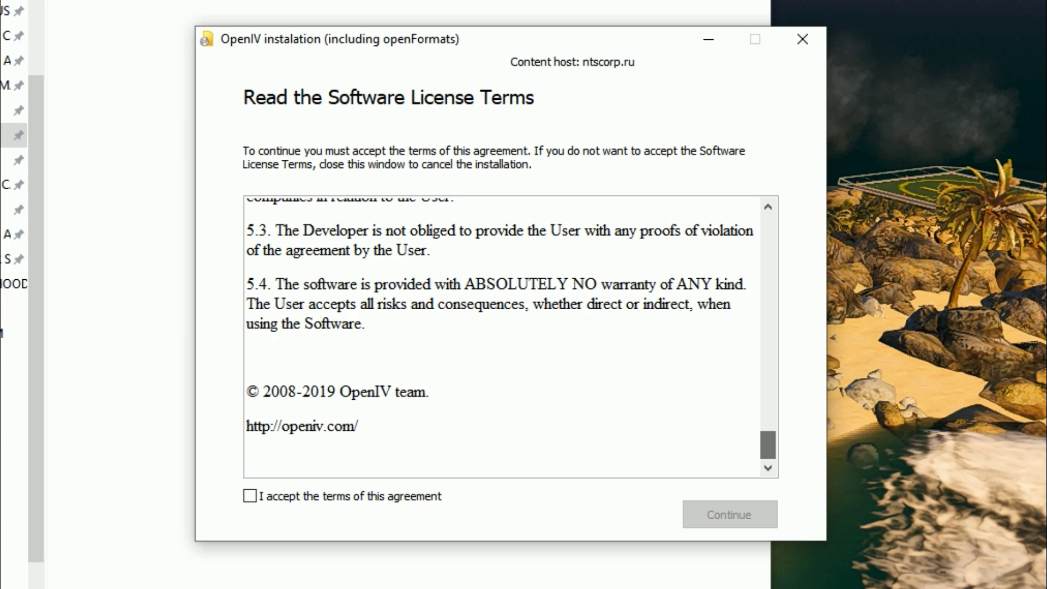
pyautogui.click(250, 496)
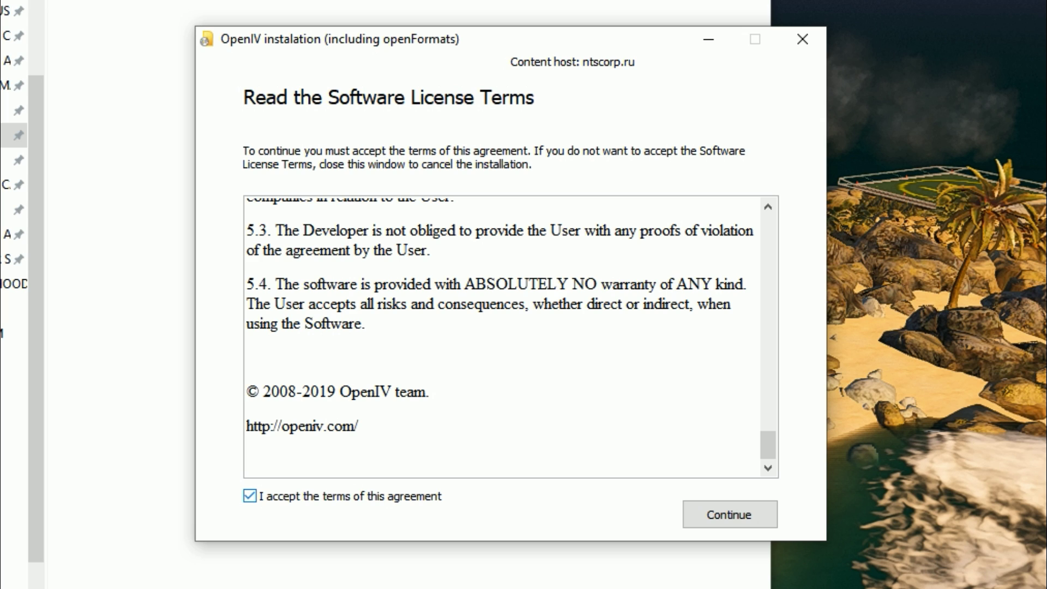
# Step: Continue from the accepted license page to the installation-type choice
pyautogui.click(729, 514)
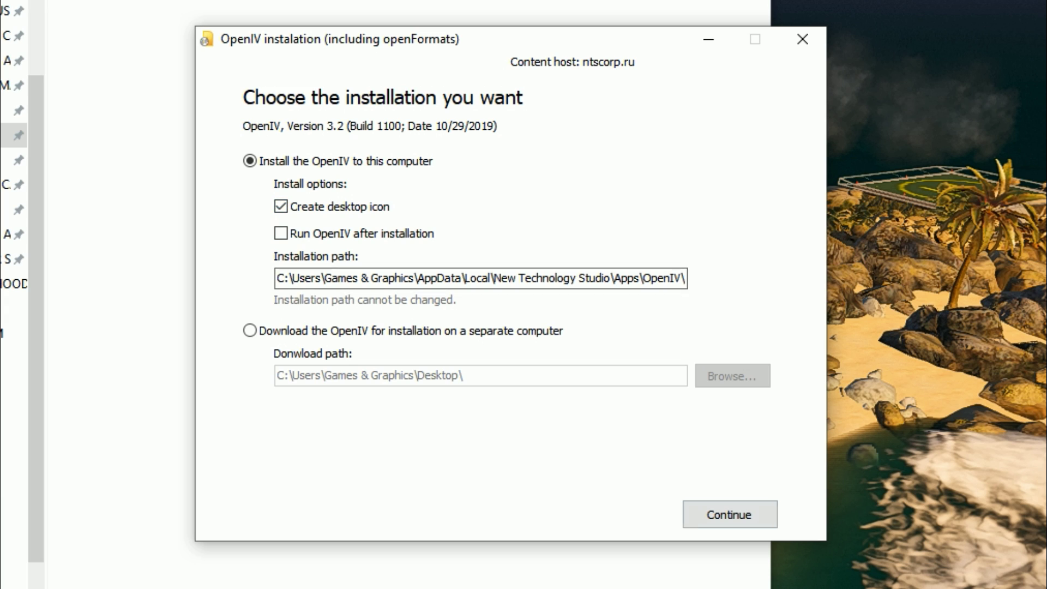
# Step: Install OpenIV to this computer, approving the 25.3 Mb download
pyautogui.click(730, 514)
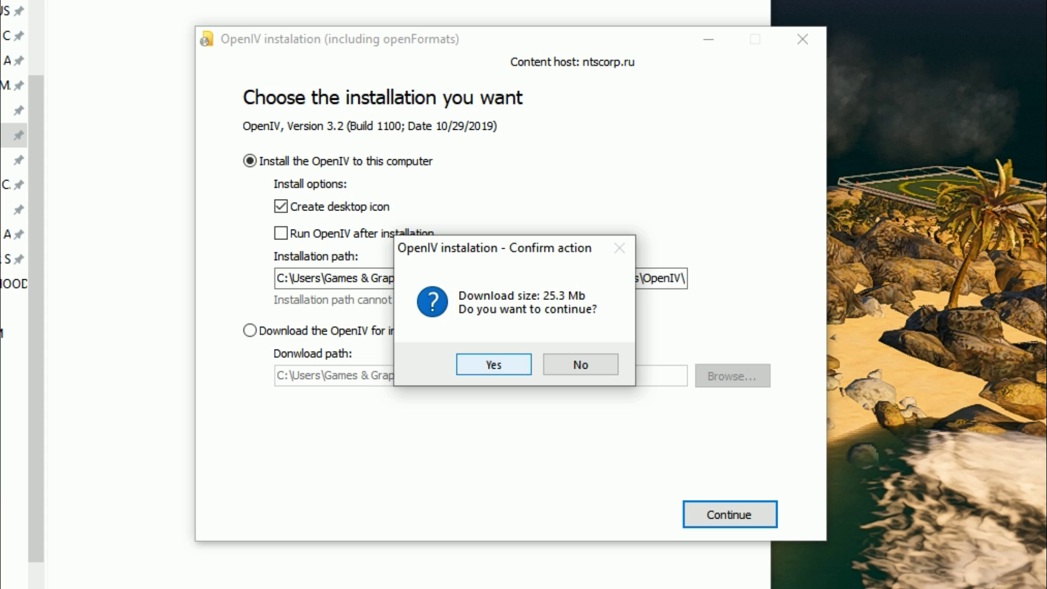
pyautogui.click(493, 364)
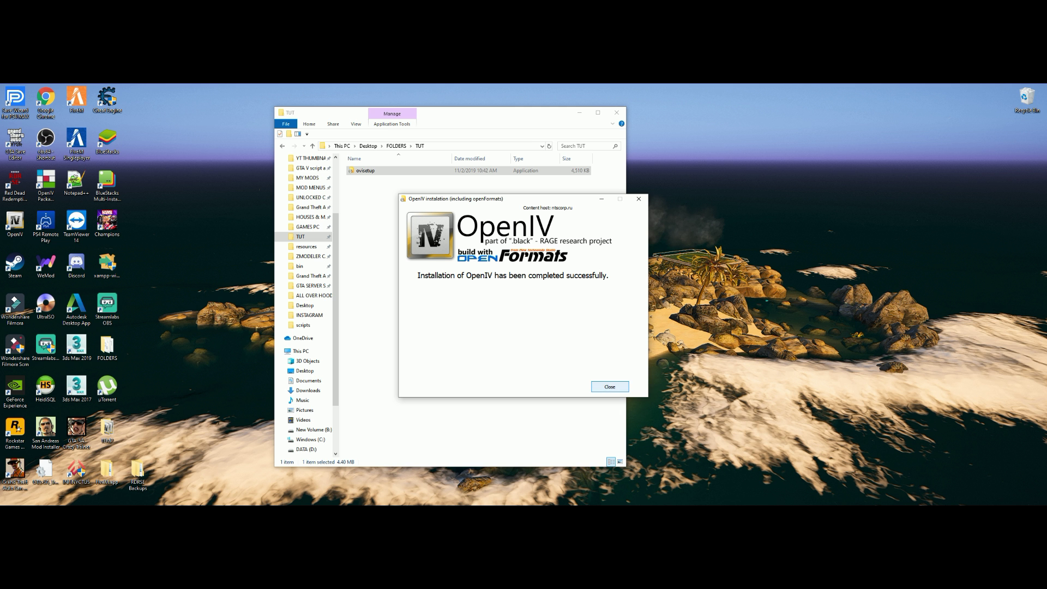
# Step: Close the finished installer and TUT folder, then launch OpenIV from its desktop shortcut
pyautogui.press('Return')
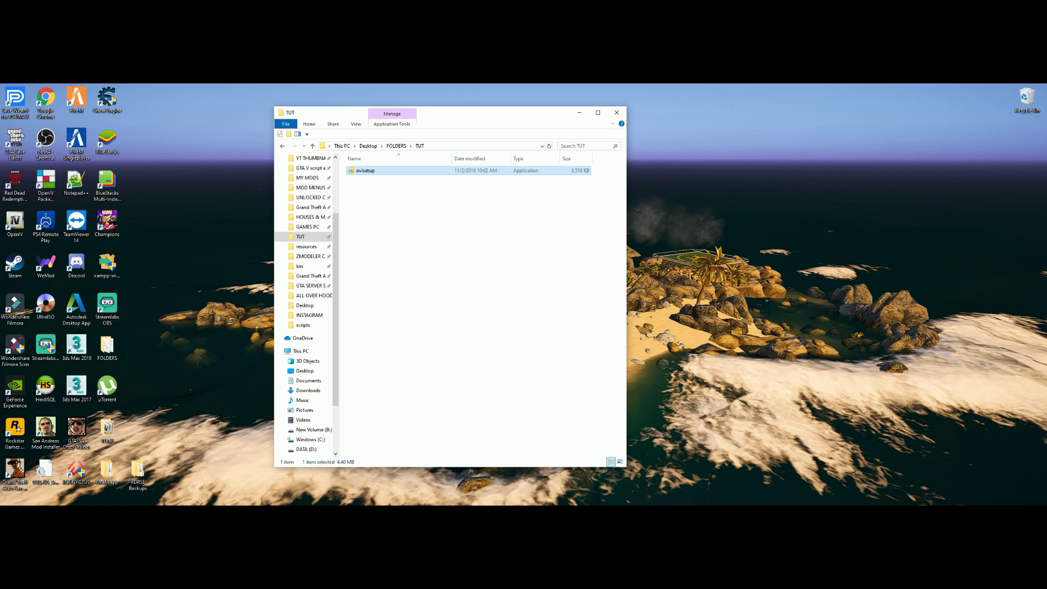
pyautogui.click(580, 112)
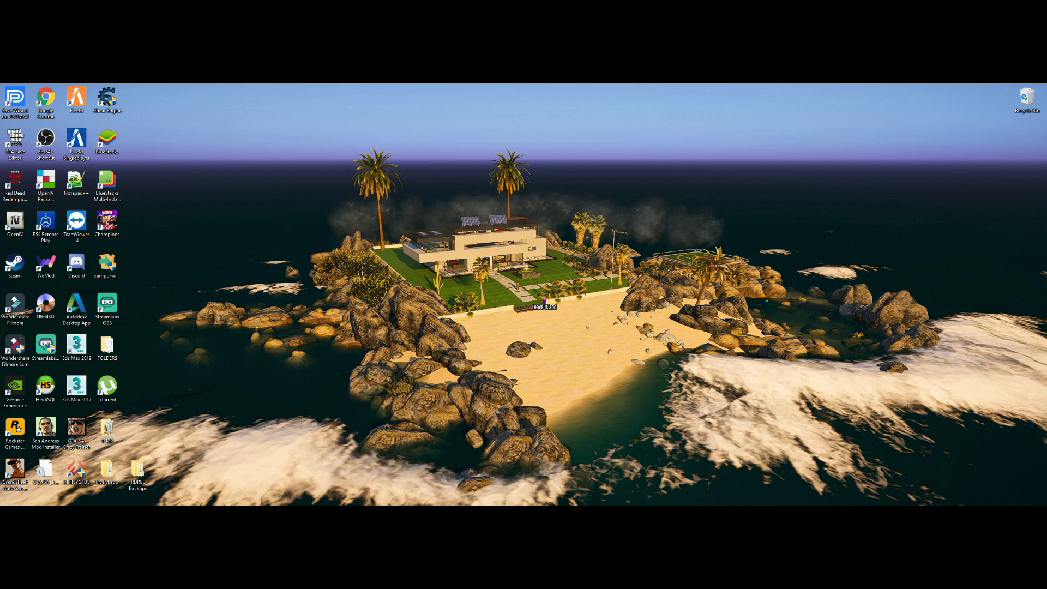
pyautogui.moveTo(15, 221); pyautogui.dragTo(474, 181)
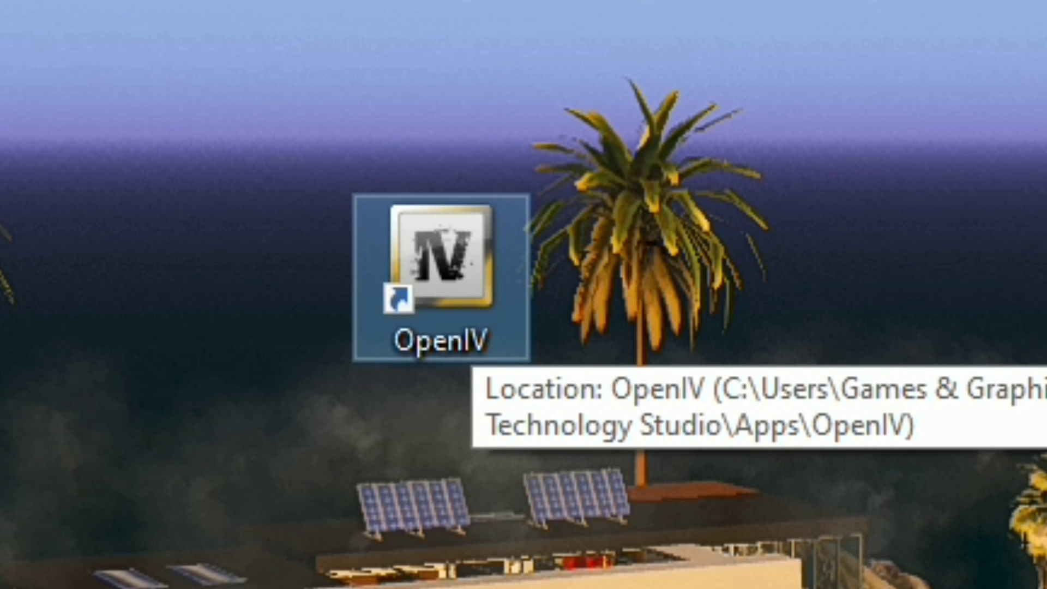
pyautogui.press('Return')
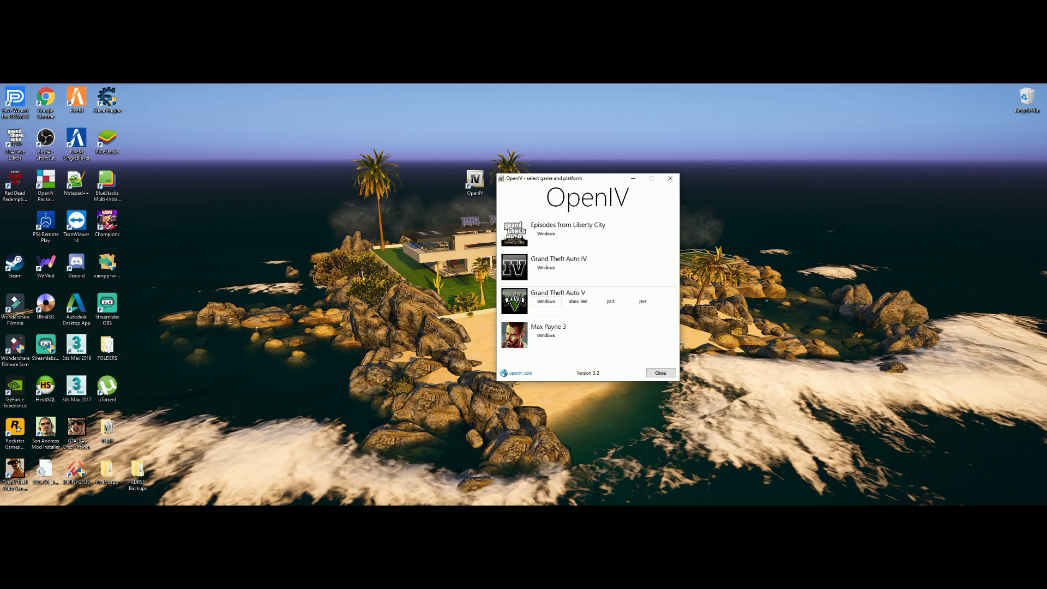
# Step: Pick Grand Theft Auto V for Windows and browse for its game folder
pyautogui.press('Return')
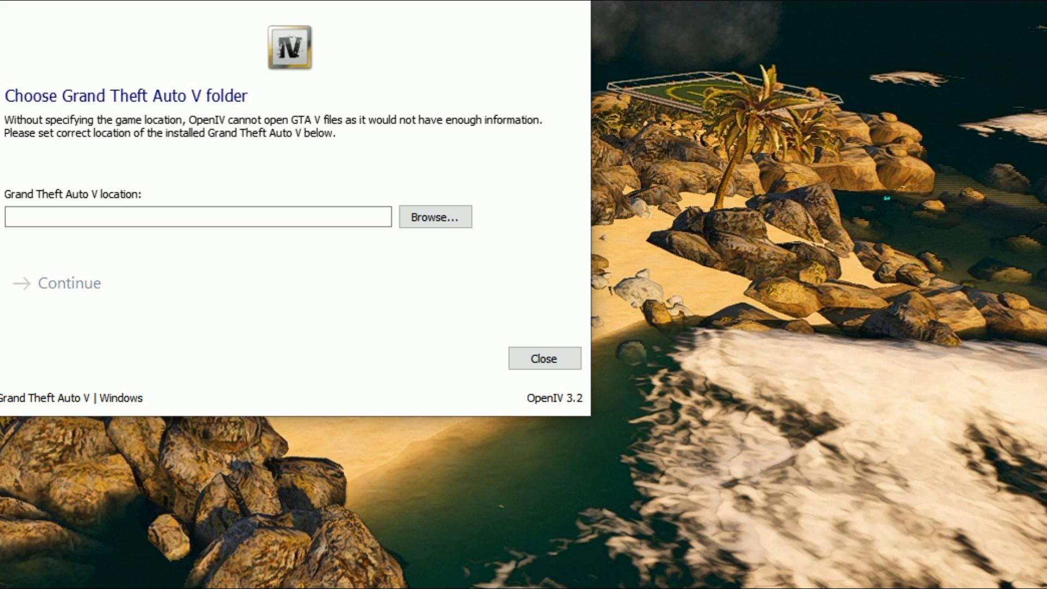
pyautogui.moveTo(281, 19)
pyautogui.mouseDown()
pyautogui.moveTo(246, 19)
pyautogui.moveTo(294, 19)
pyautogui.mouseUp()
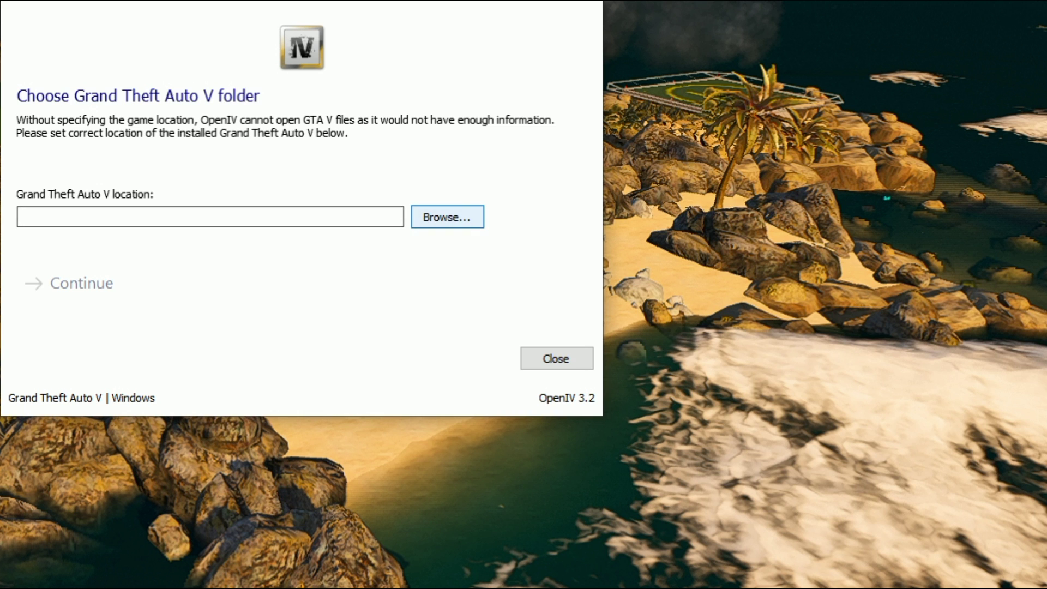
pyautogui.click(447, 217)
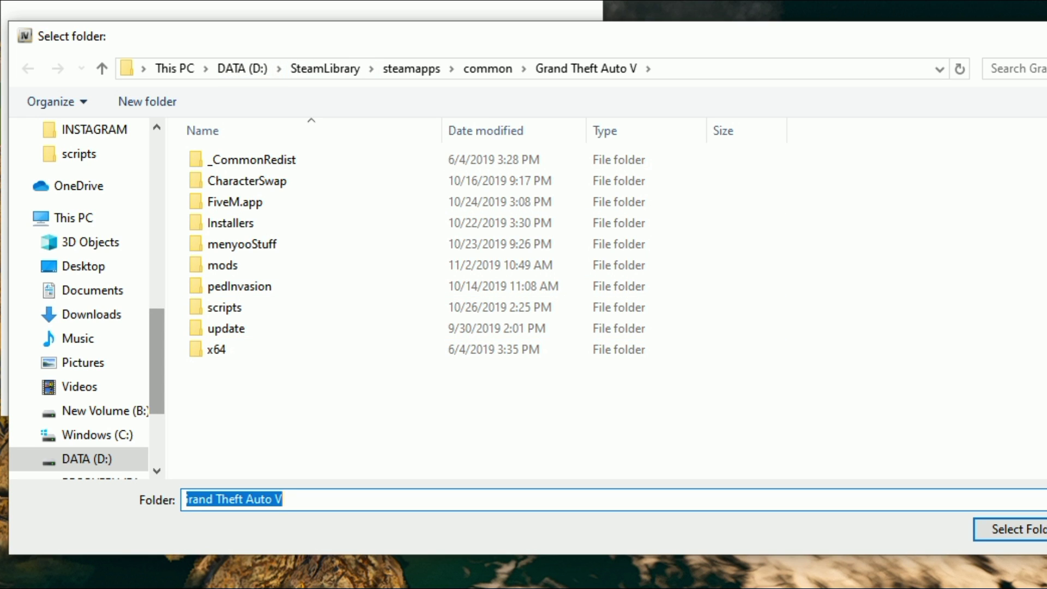
pyautogui.scroll(-3, 81, 382)
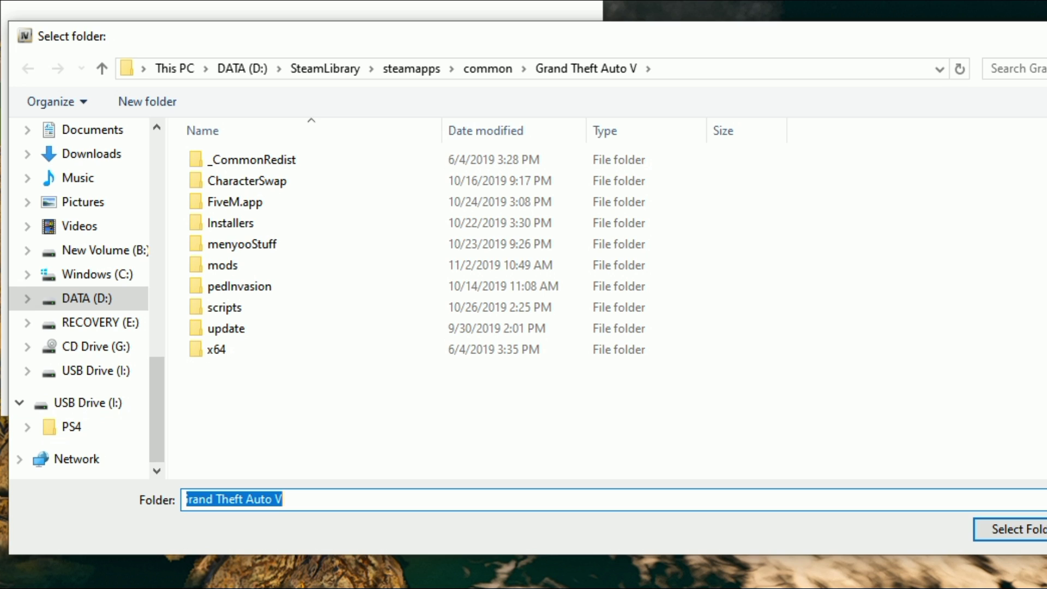
pyautogui.click(87, 274)
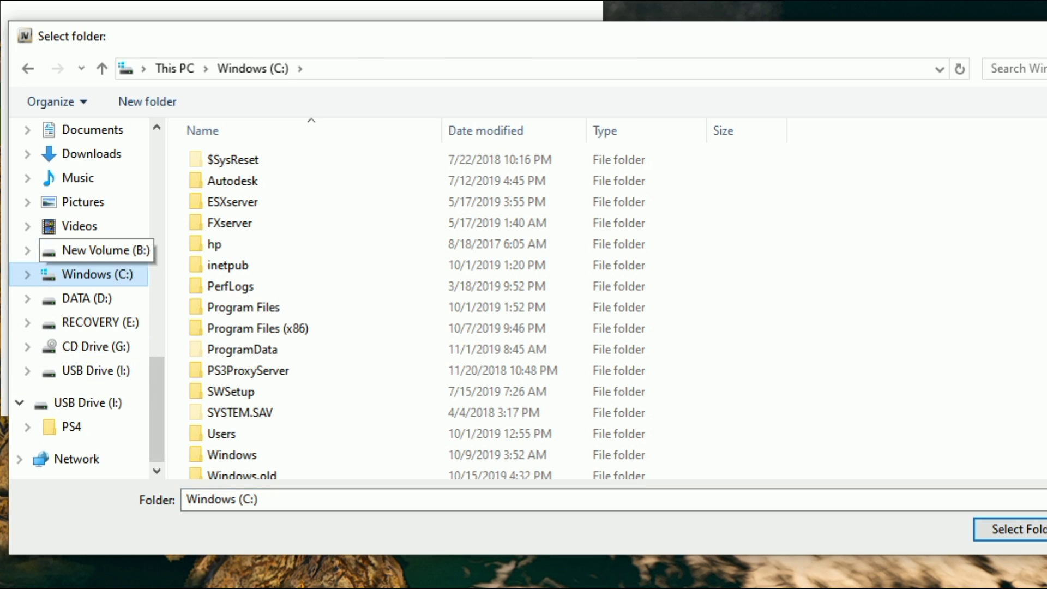
pyautogui.doubleClick(256, 328)
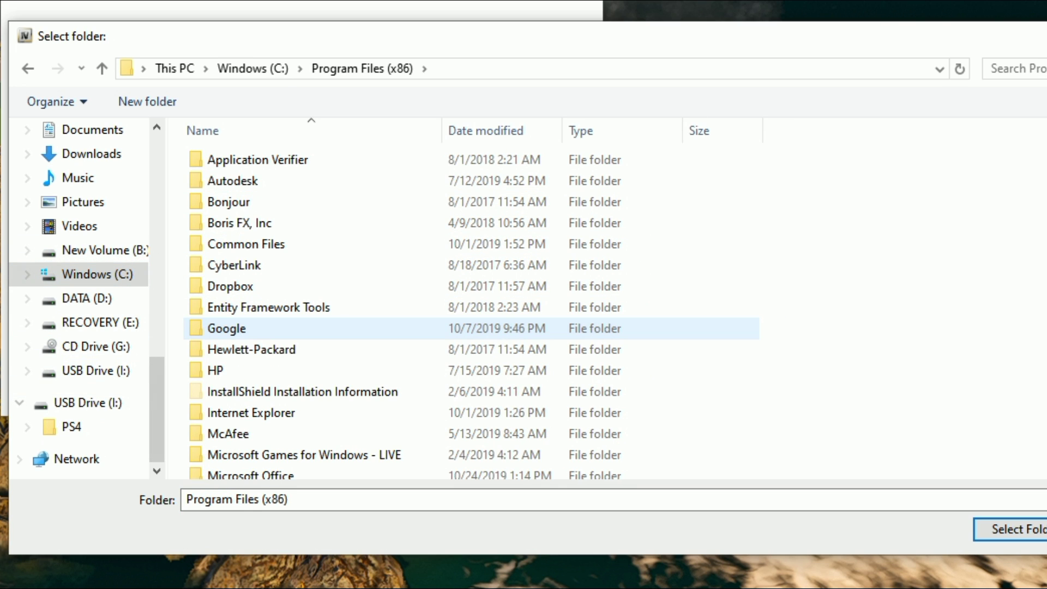
pyautogui.scroll(-9, 256, 327)
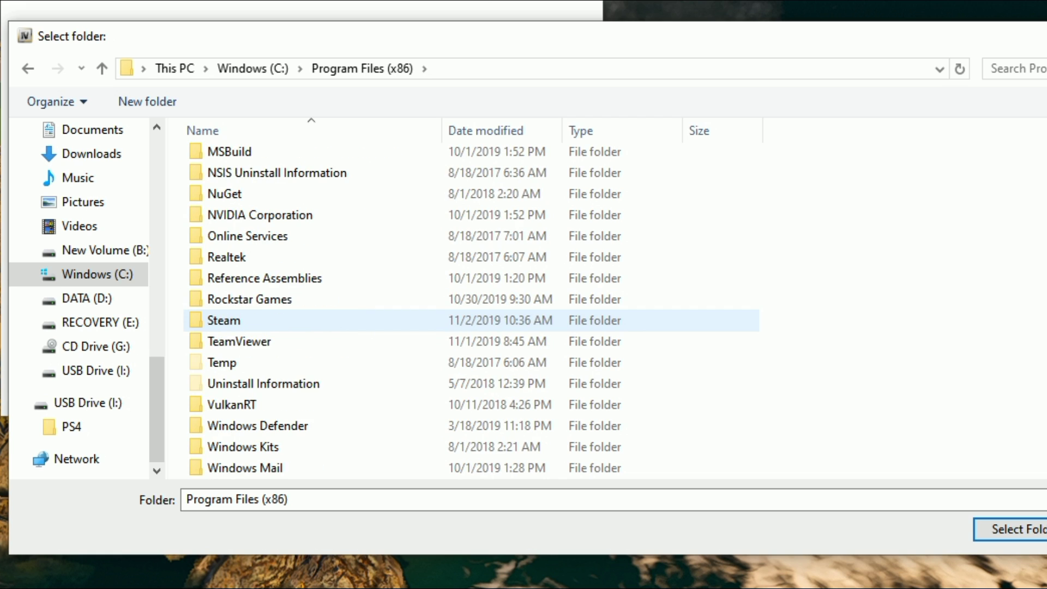
pyautogui.scroll(3, 256, 322)
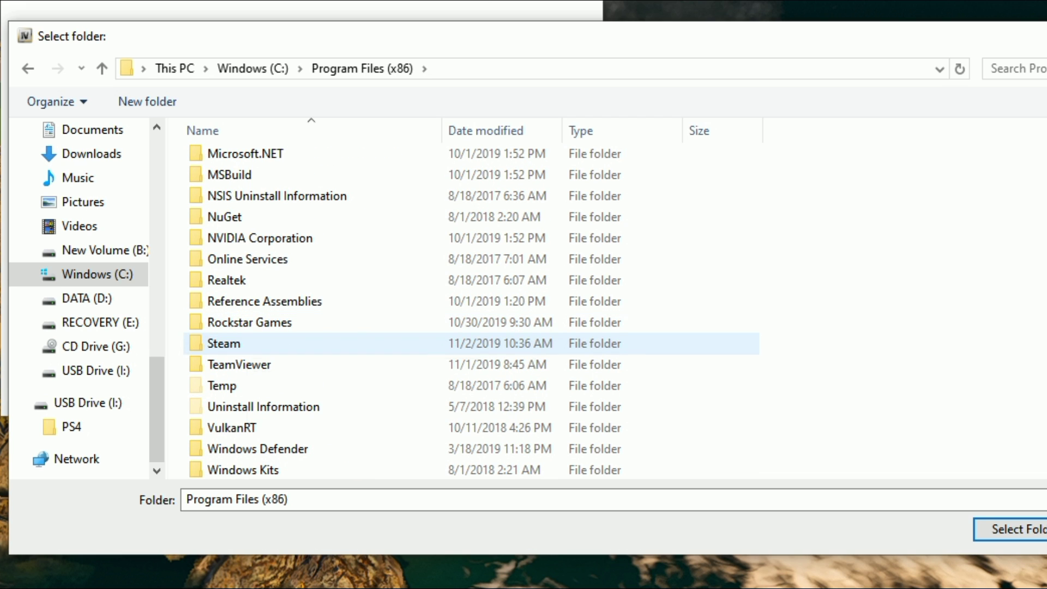
pyautogui.click(257, 343)
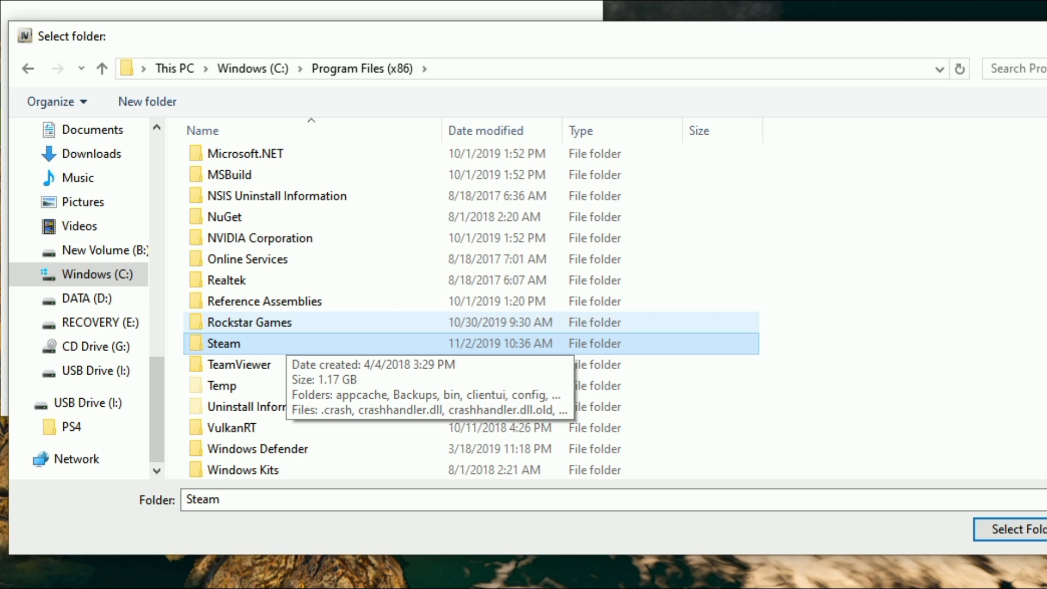
pyautogui.click(256, 322)
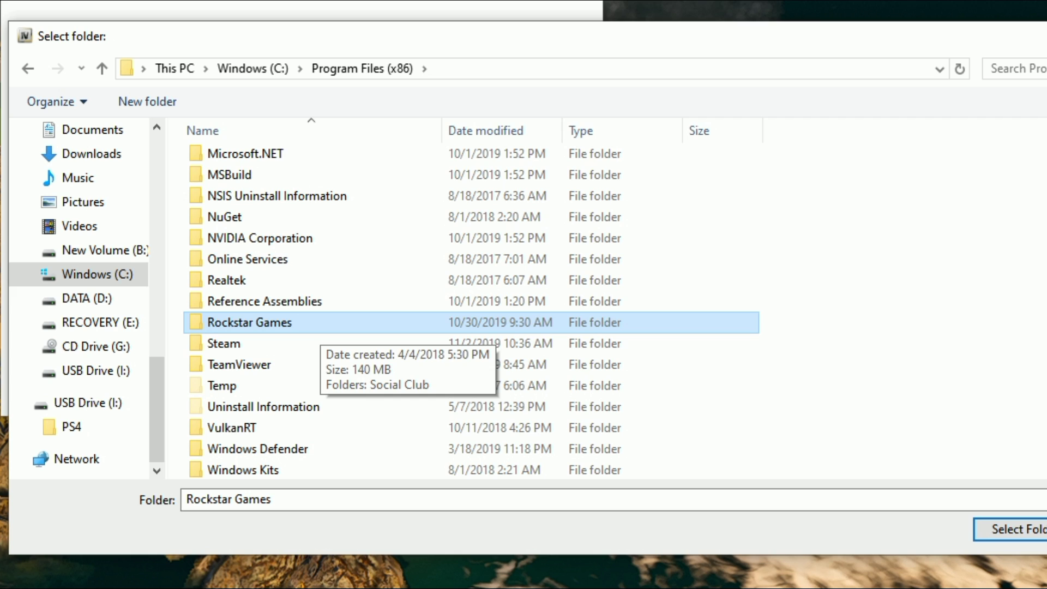
pyautogui.click(224, 343)
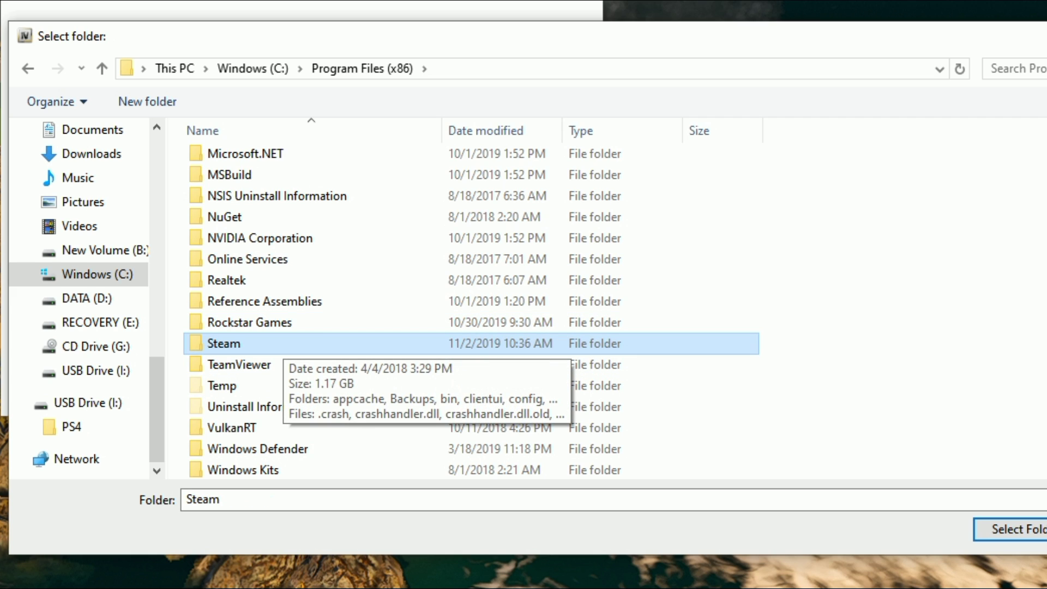
pyautogui.doubleClick(223, 343)
pyautogui.scroll(-3, 327, 214)
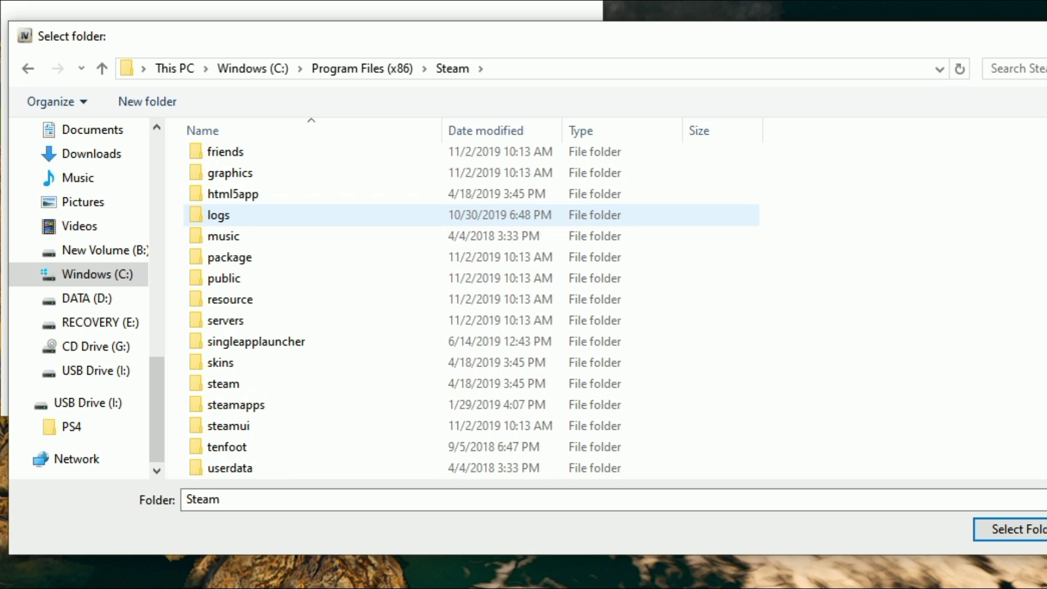
pyautogui.doubleClick(327, 405)
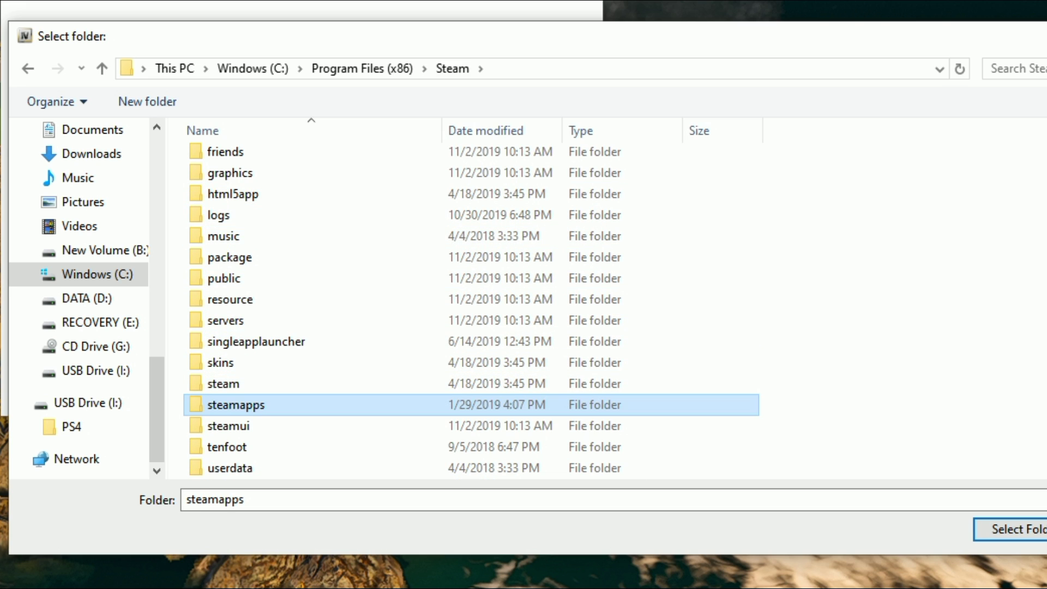
pyautogui.doubleClick(232, 160)
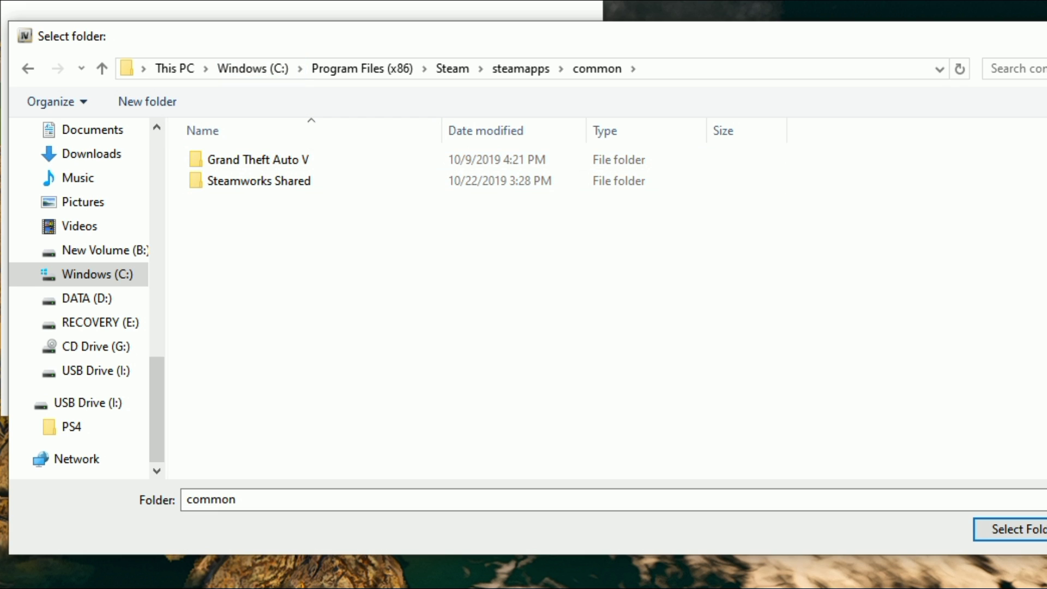
pyautogui.click(86, 298)
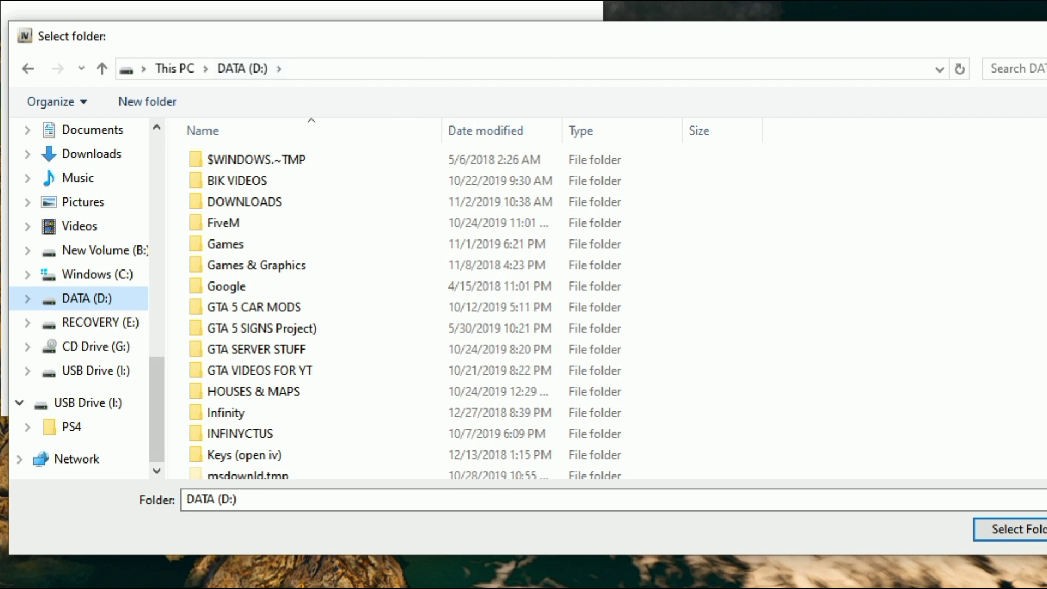
pyautogui.scroll(-3, 328, 382)
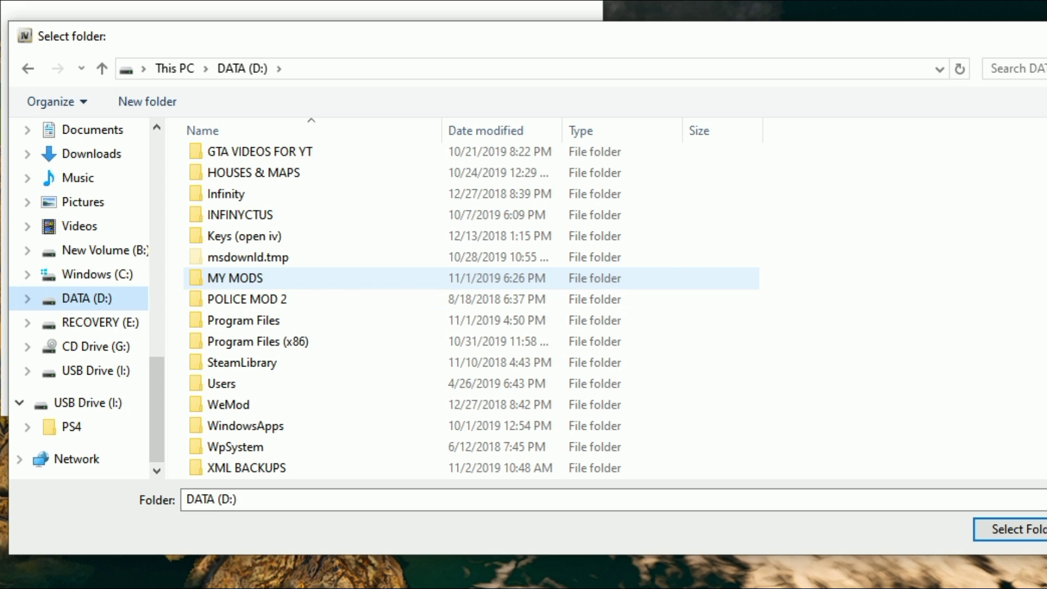
pyautogui.doubleClick(242, 362)
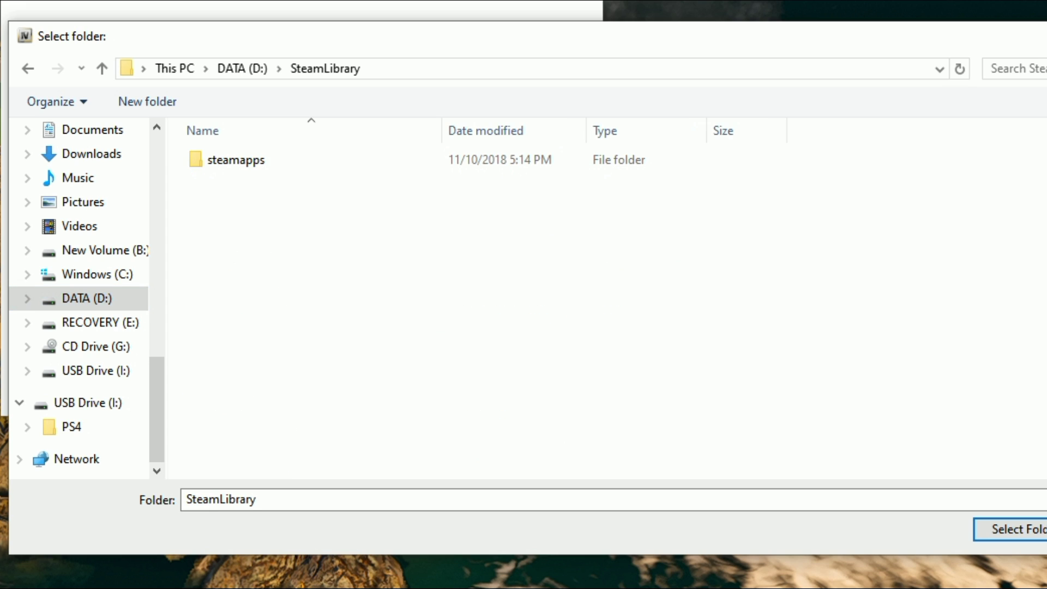
pyautogui.doubleClick(229, 159)
pyautogui.doubleClick(232, 159)
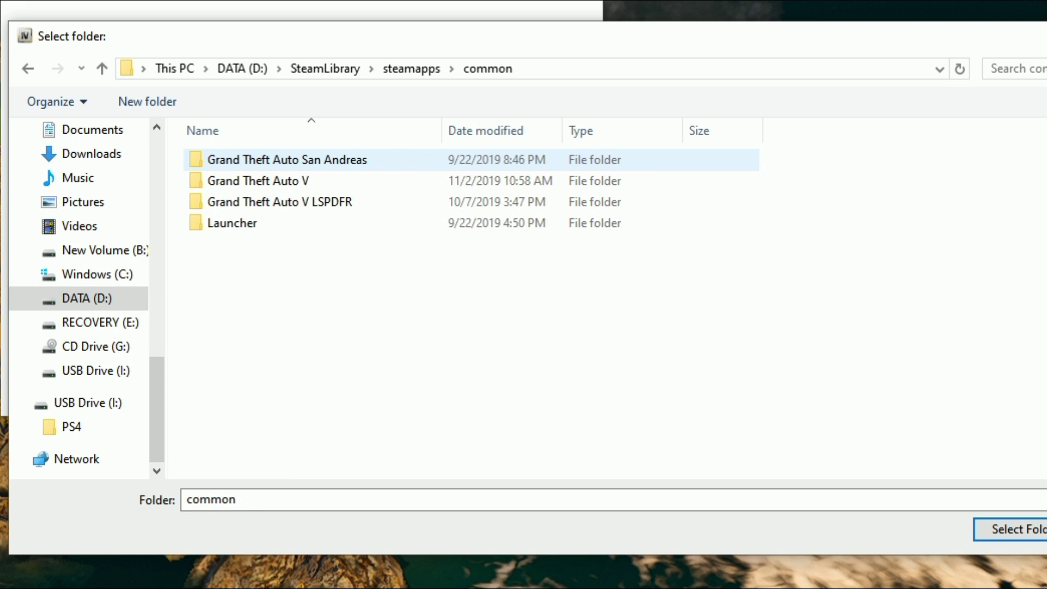
pyautogui.doubleClick(258, 180)
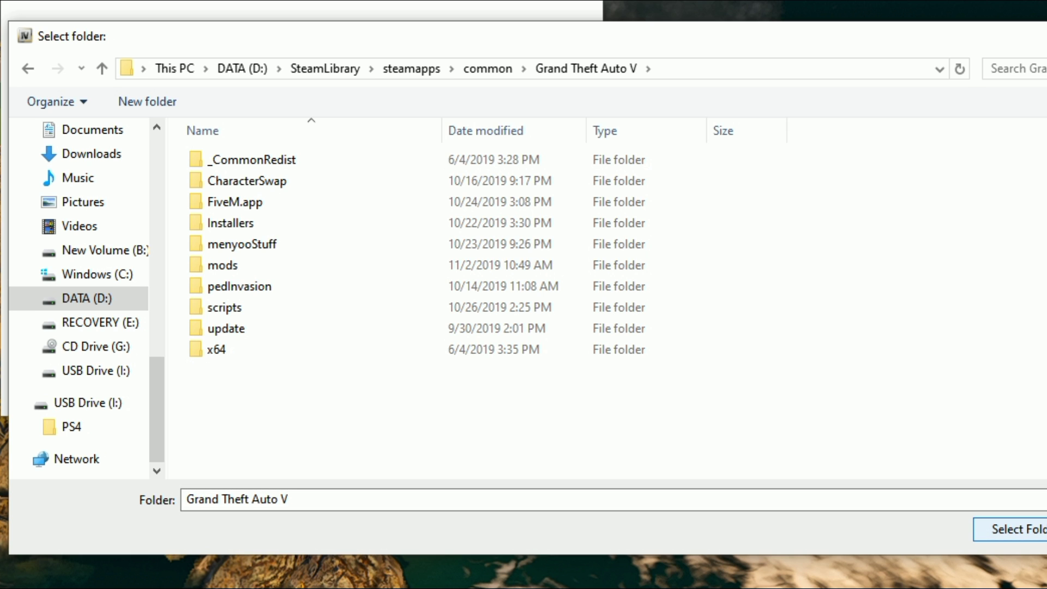
# Step: Accept D:\SteamLibrary\steamapps\common\Grand Theft Auto V as the game folder
pyautogui.press('Return')
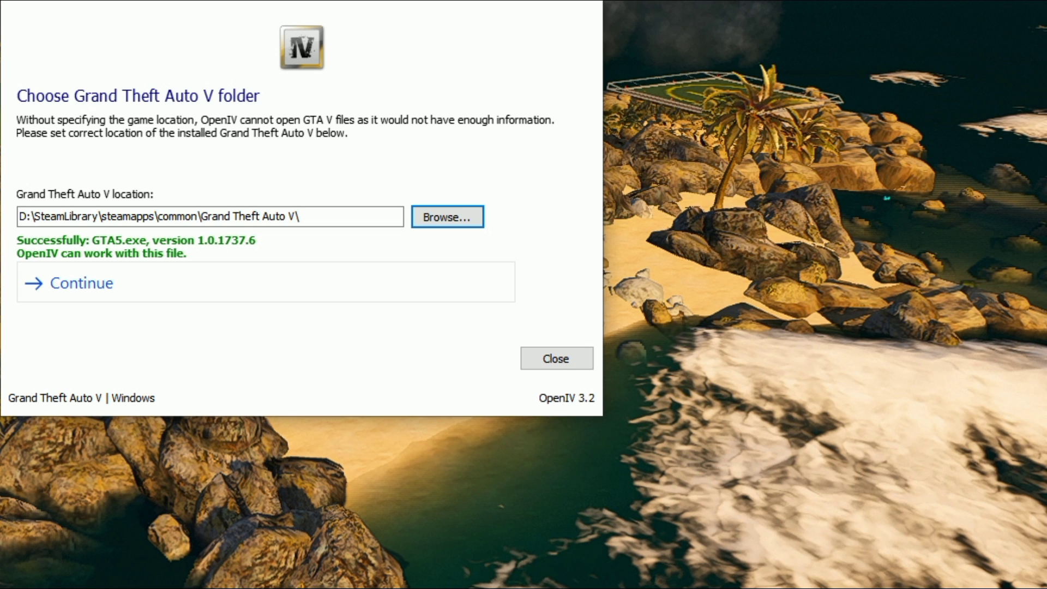
# Step: Continue from the validated game folder page to the Backups screen
pyautogui.click(82, 284)
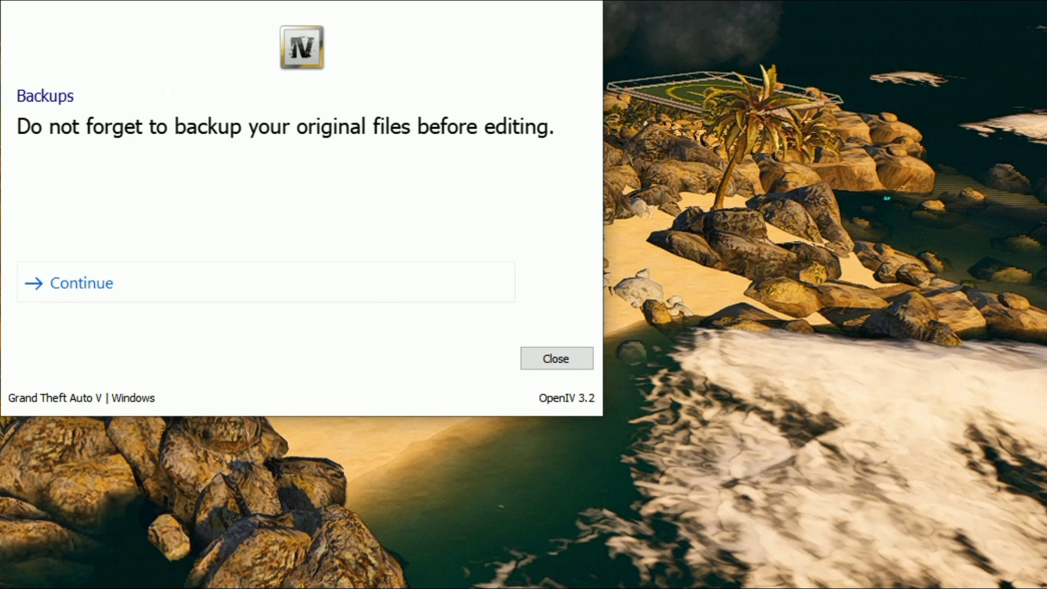